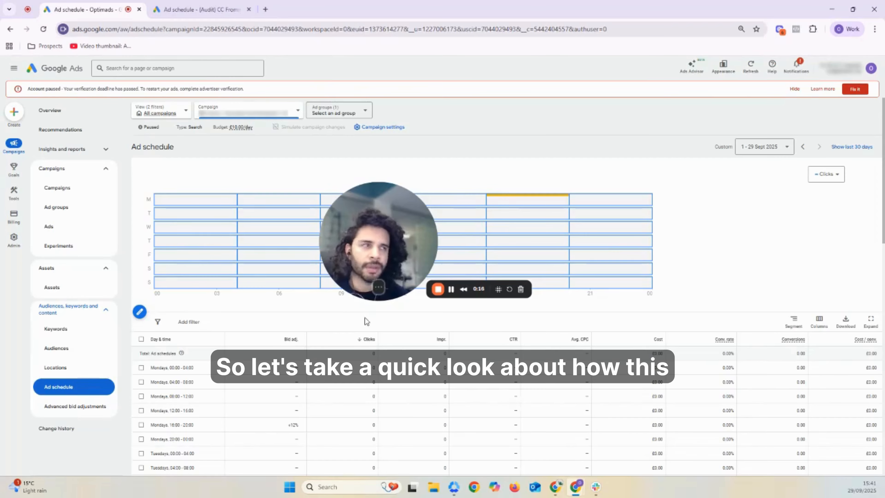
drag(378, 251, 61, 420)
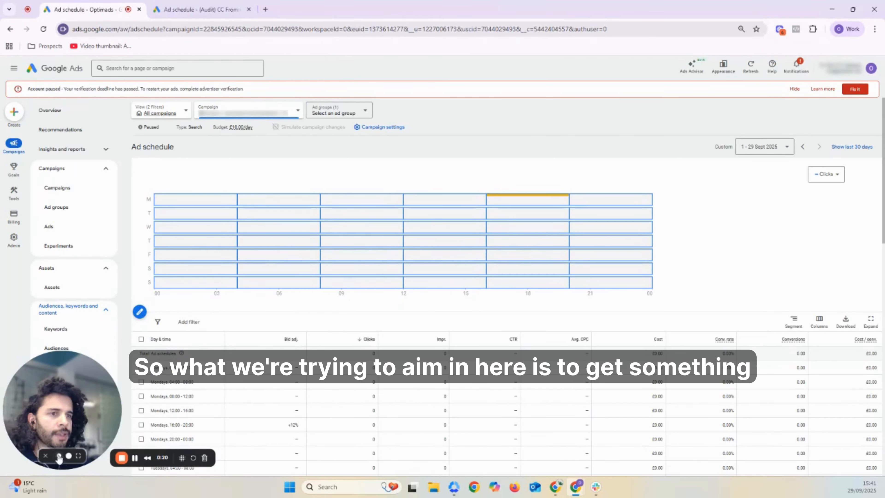
click(58, 456)
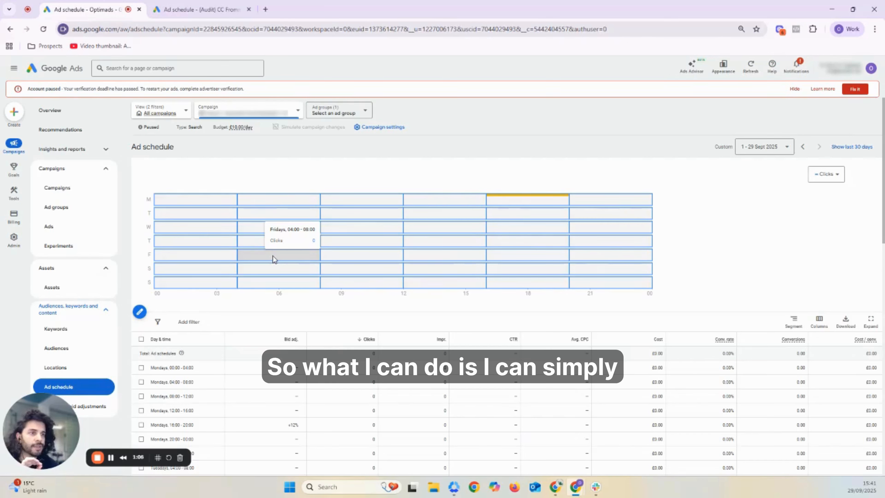
Set the bid adjustment for Mondays, 16:00 - 20:00 to a 20% increase and save it
click(301, 427)
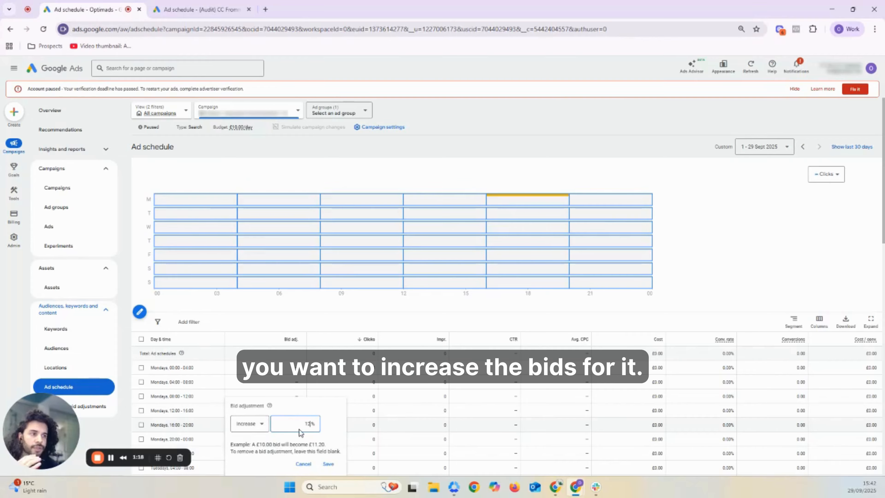
drag(301, 423, 323, 429)
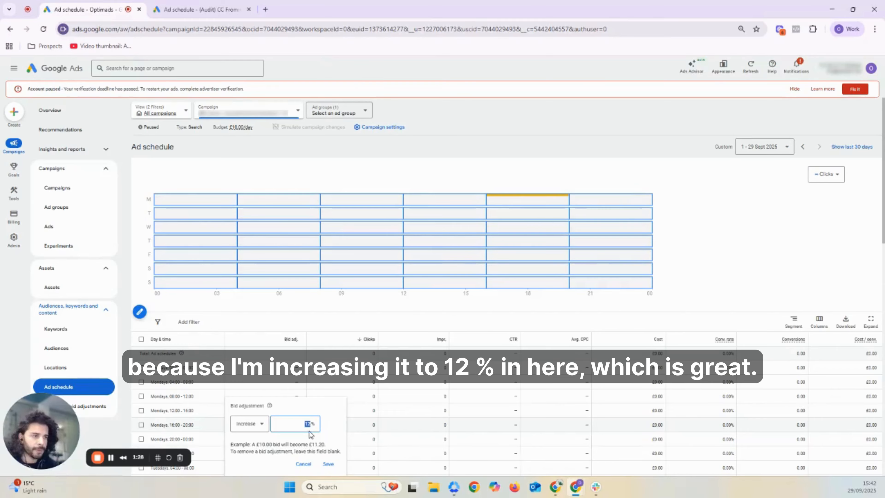
text(20)
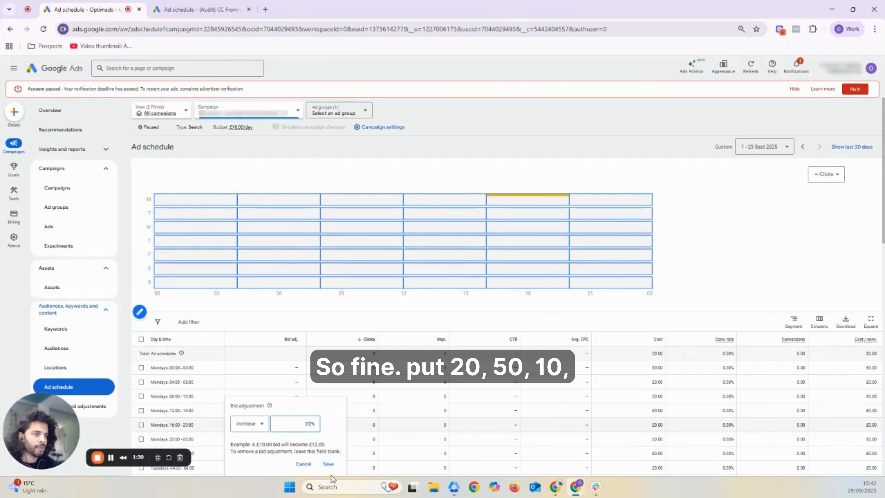
click(329, 464)
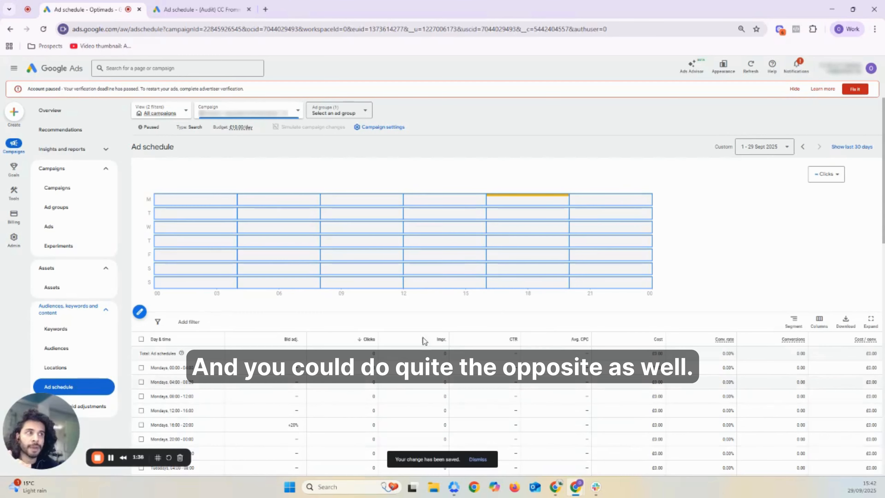
Set the bid adjustment for Mondays, 00:00 - 04:00 to a 5% decrease and save it
mouse_move(525, 208)
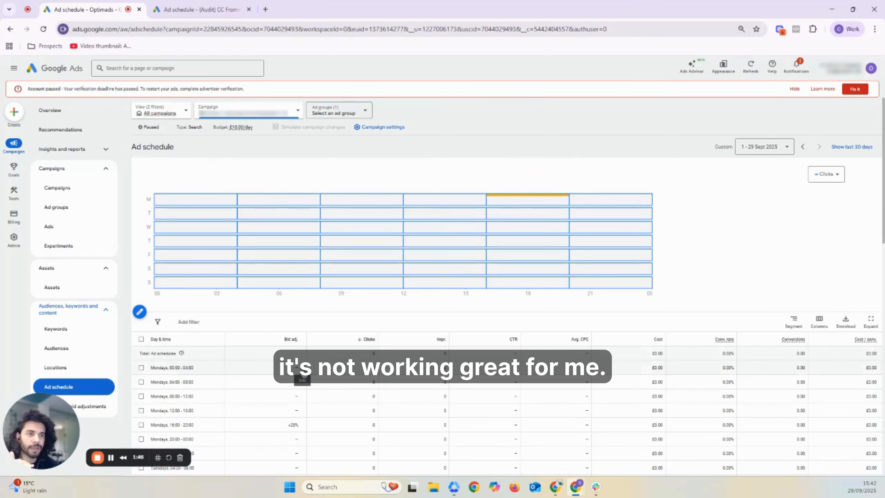
click(300, 382)
click(263, 392)
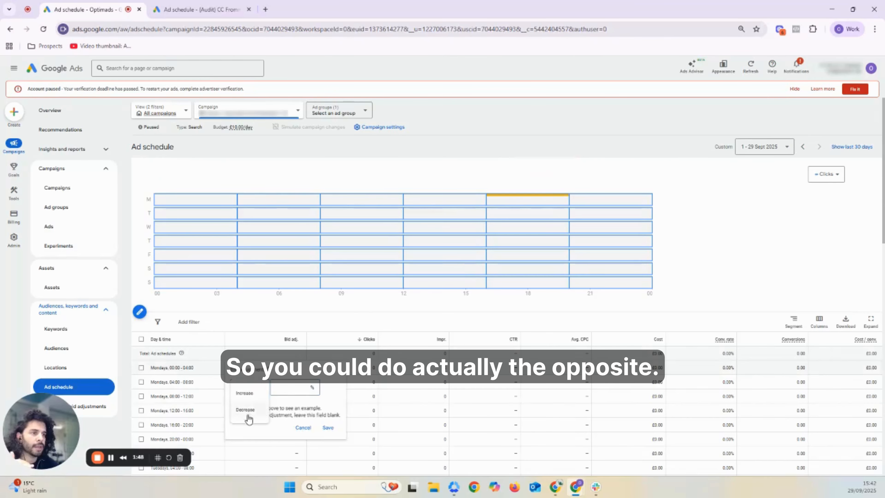
click(247, 409)
click(299, 388)
text(5)
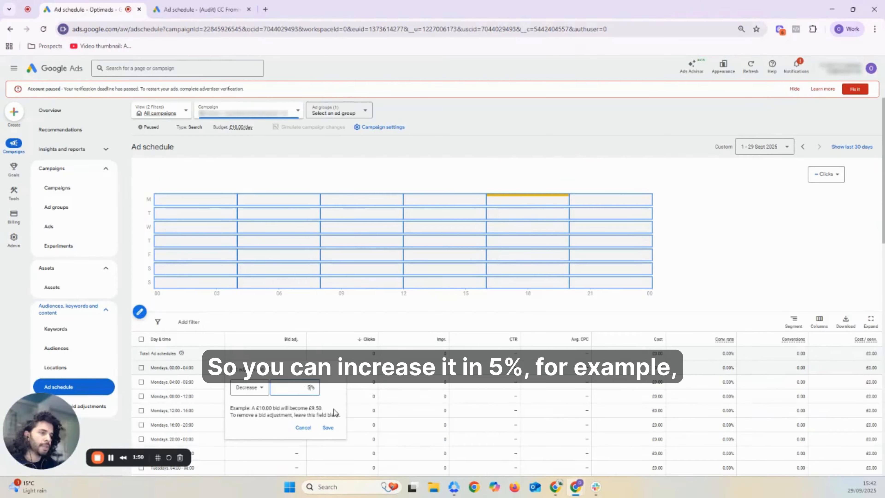
click(329, 428)
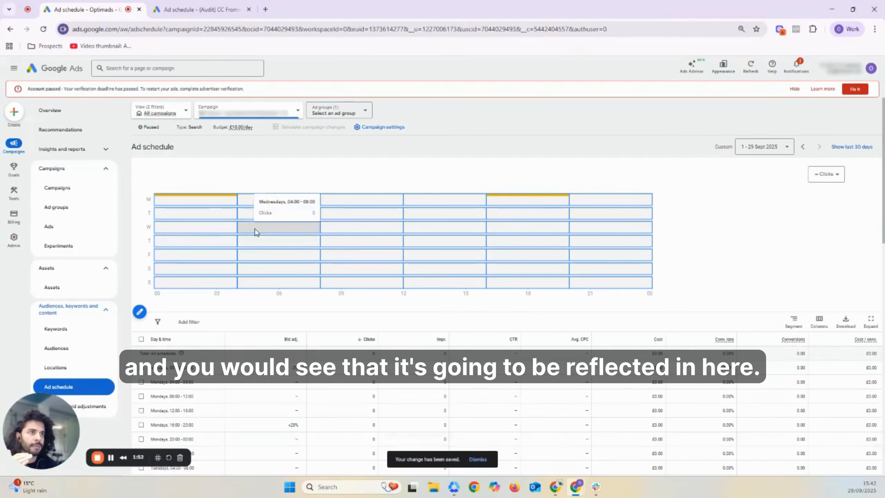
Examine the Monday slots in the schedule chart and switch to the ad schedule of the other open account
mouse_move(216, 200)
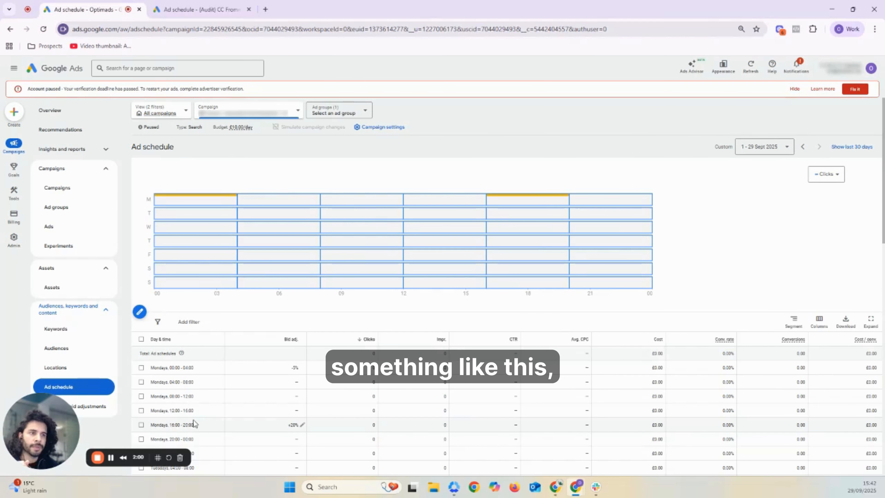
key(ctrl+Tab)
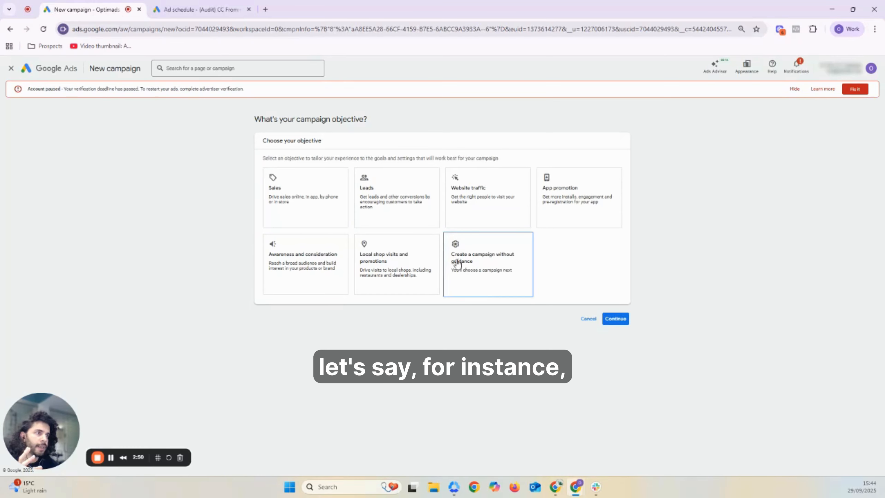
Set up the new campaign without guidance as a Search campaign and accept the account-default conversion goals
click(475, 262)
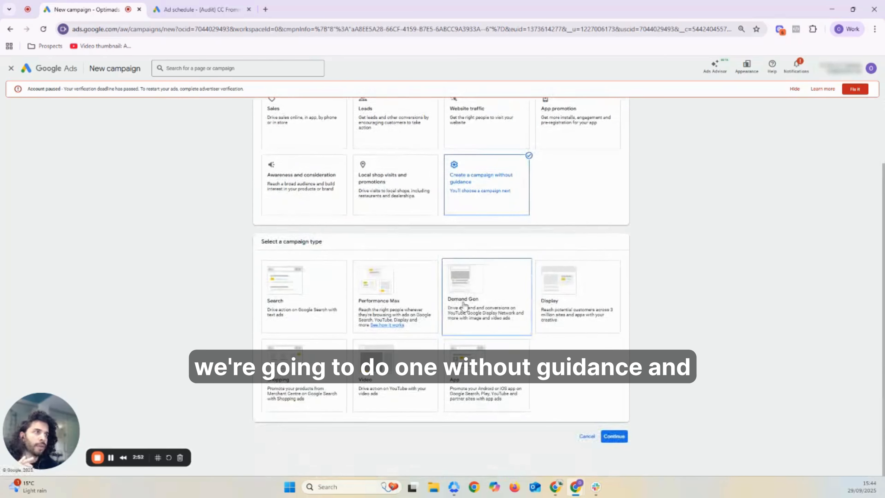
click(306, 296)
scroll(302, 223, up, 4)
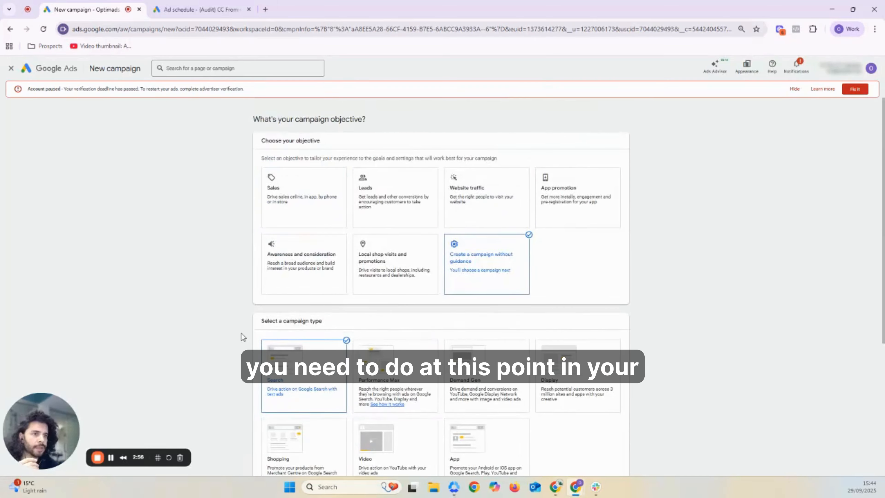
scroll(211, 324, down, 1)
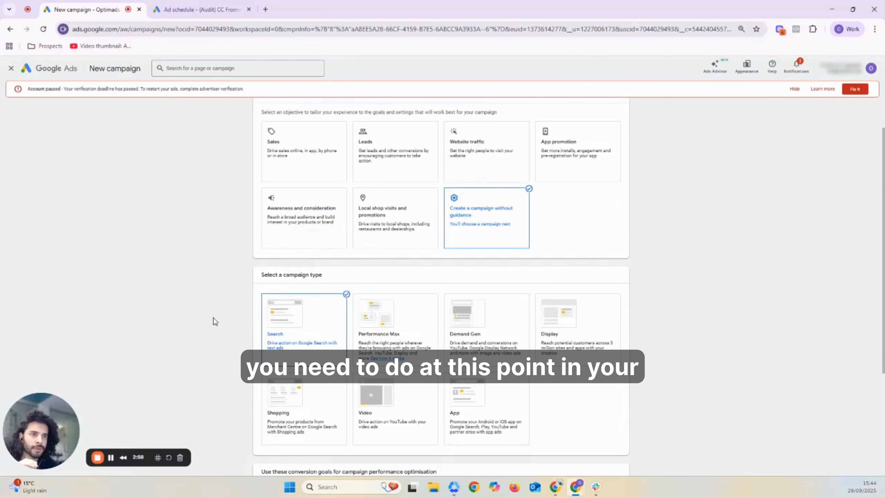
scroll(215, 322, down, 3)
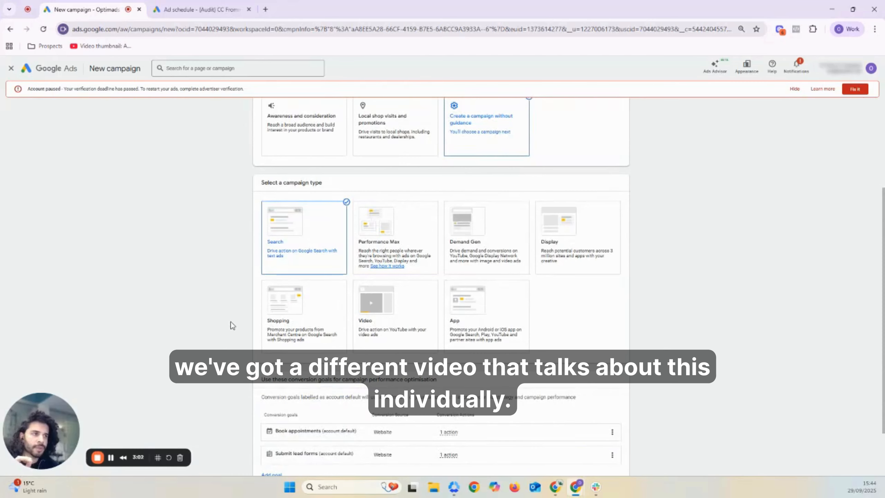
scroll(228, 324, down, 2)
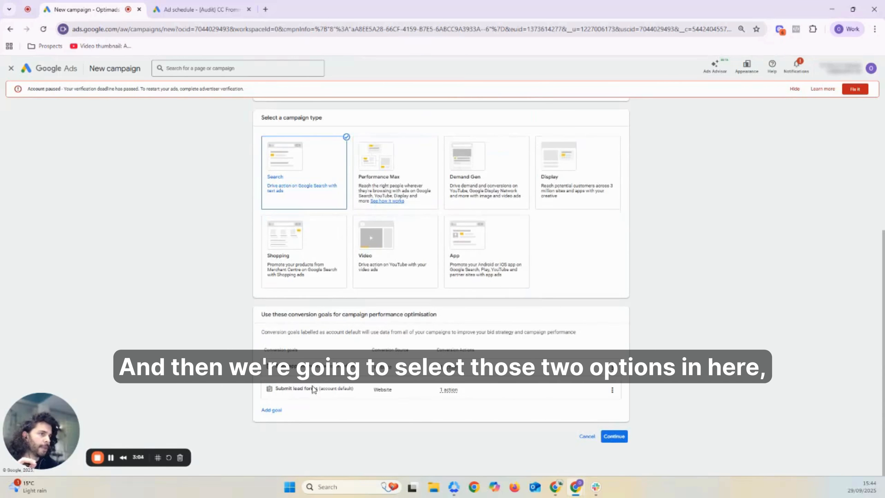
click(618, 438)
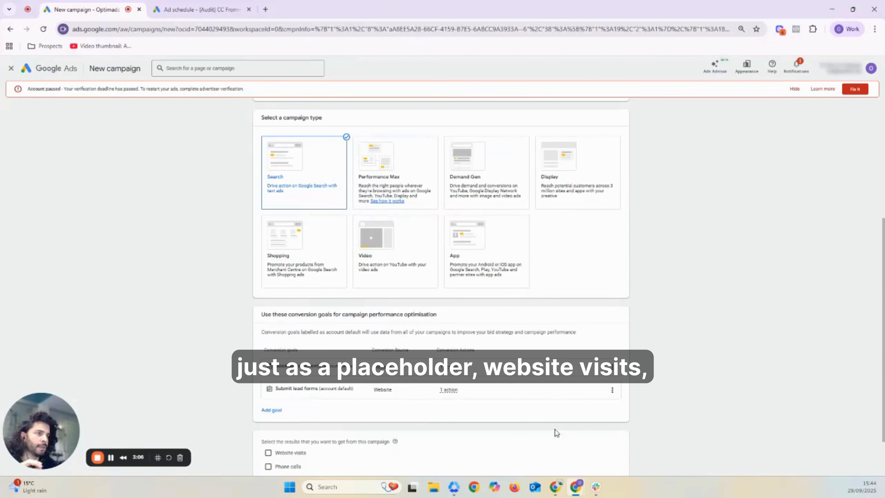
Choose website visits as the desired campaign result with optimads.com as the business website, and continue
scroll(413, 400, down, 2)
click(287, 399)
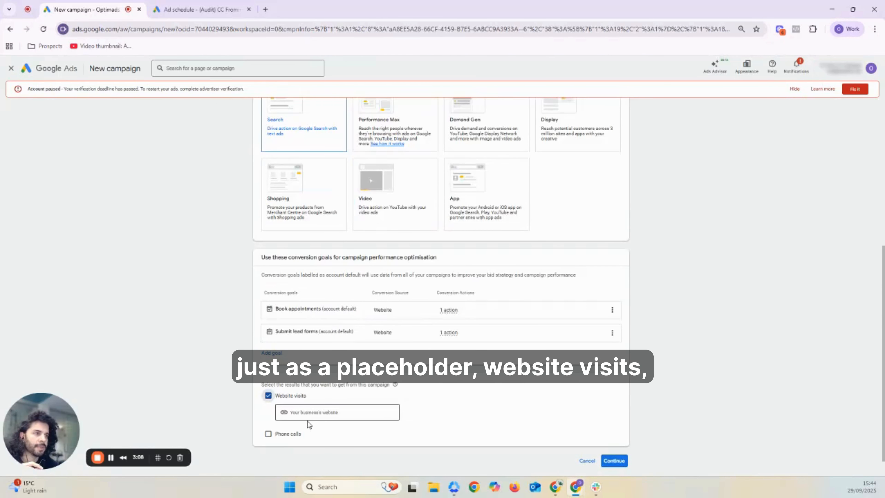
click(306, 417)
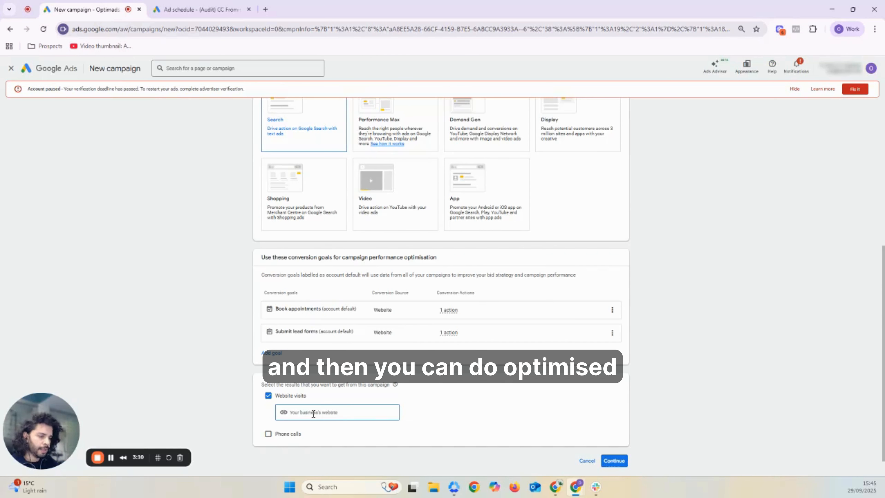
text(optimads.c)
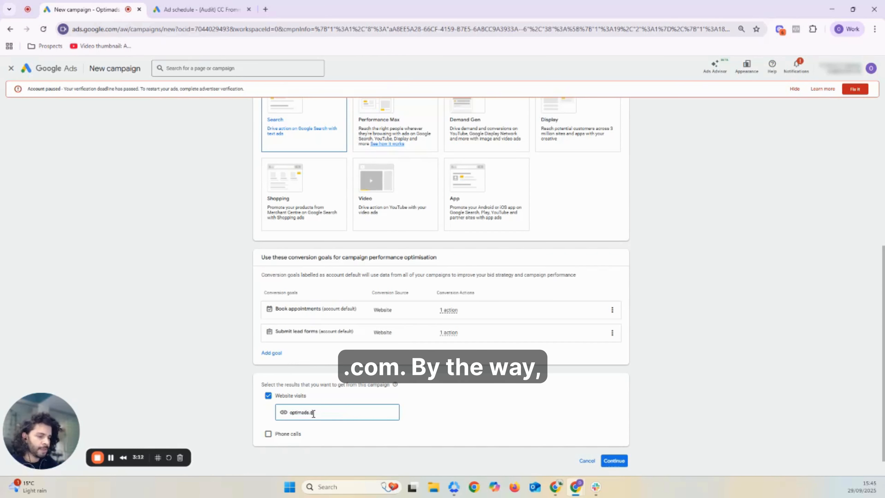
text(om)
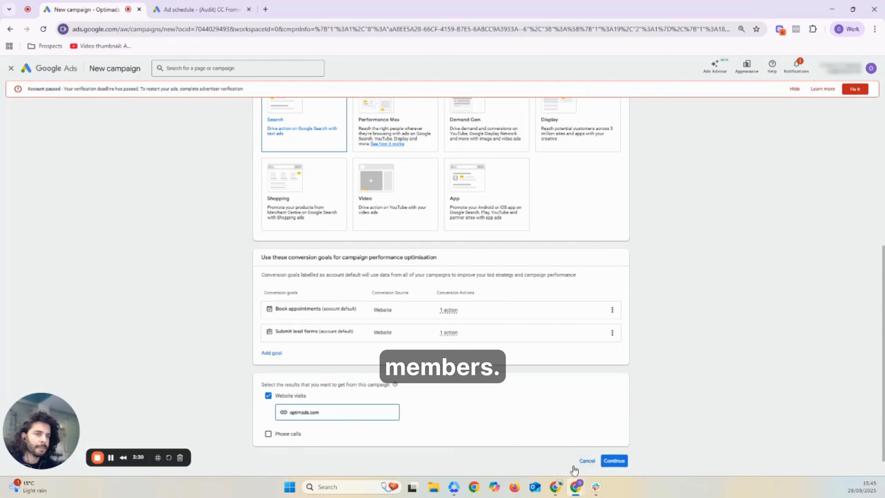
click(615, 465)
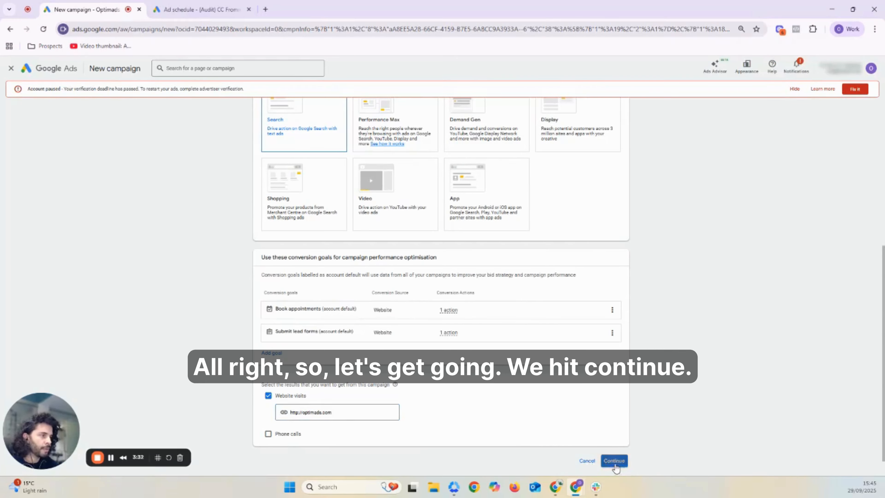
Name the campaign "Search | Calendar Edit | 2025" and start it as a new campaign instead of resuming the saved draft
scroll(375, 409, down, 3)
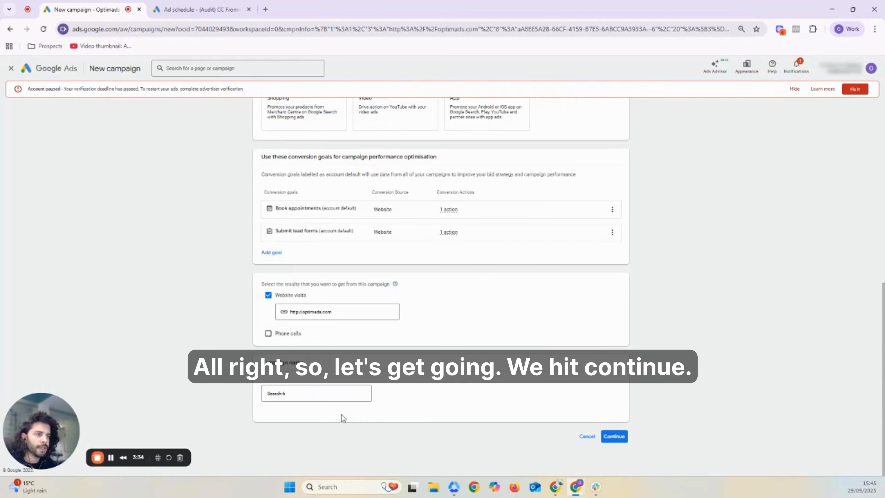
double_click(302, 393)
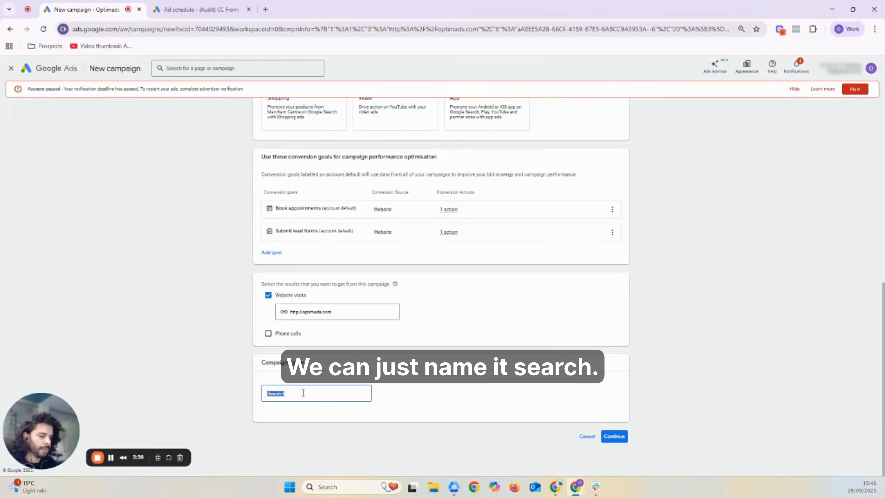
text(Searc)
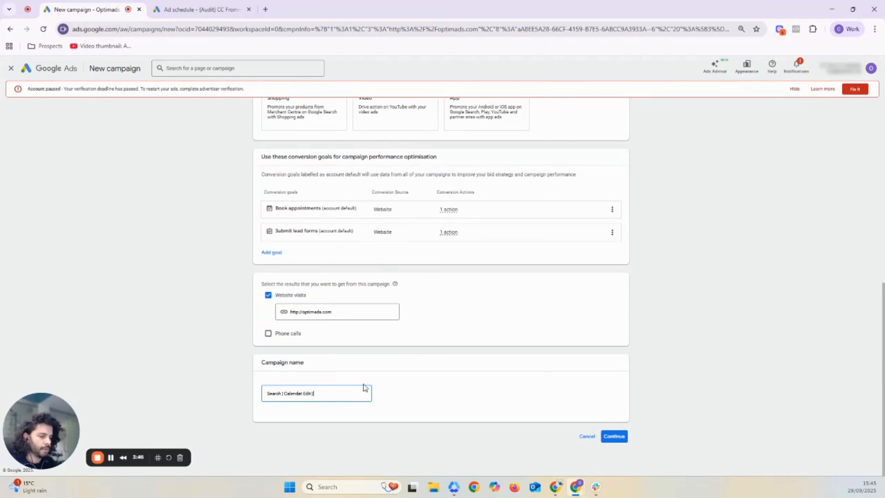
click(614, 436)
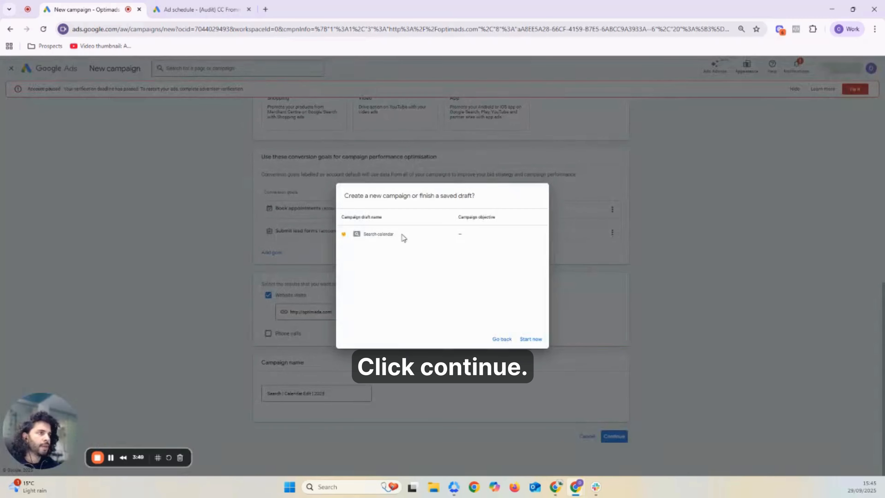
click(529, 339)
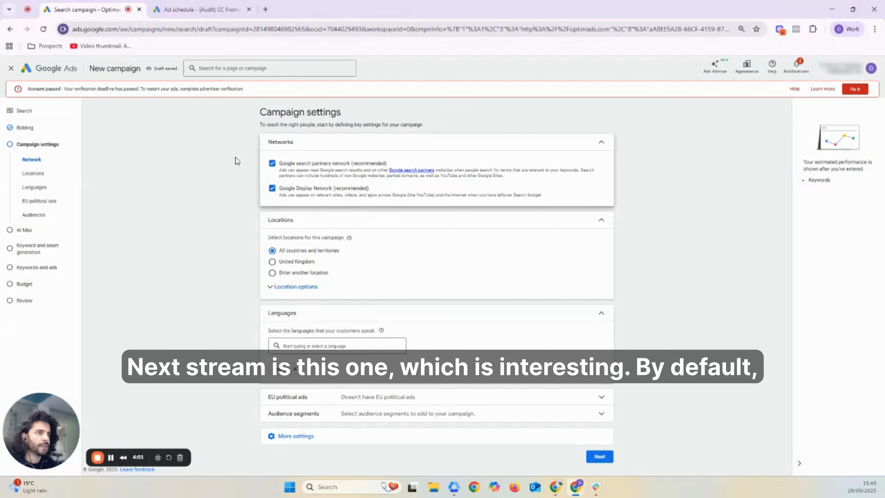
Exclude the Google search partners and Display networks, and target the United Kingdom with the Presence location option
click(272, 164)
click(272, 188)
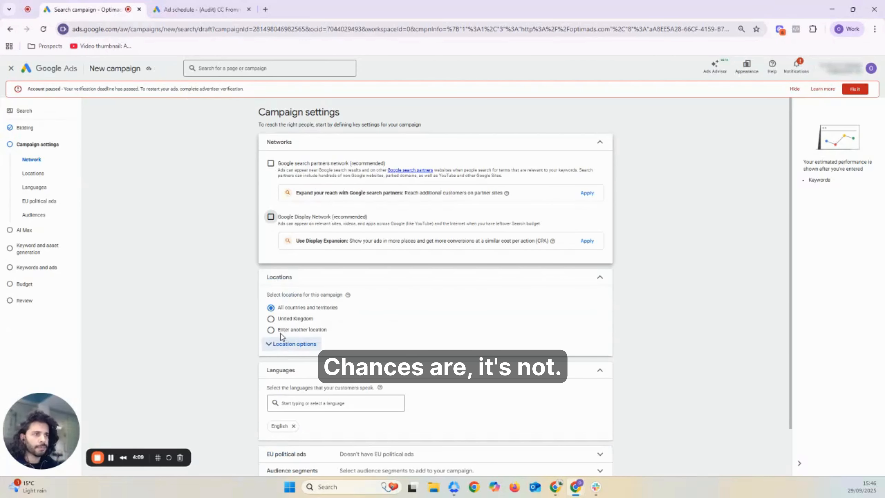
click(275, 319)
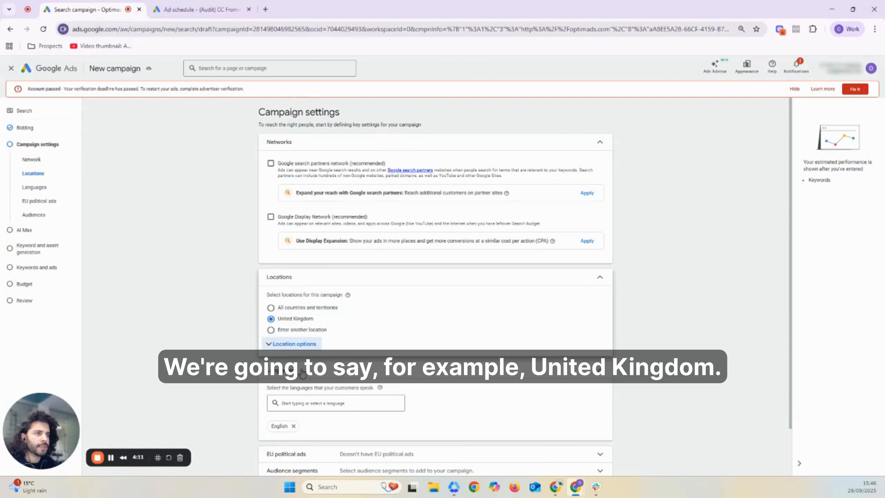
click(294, 344)
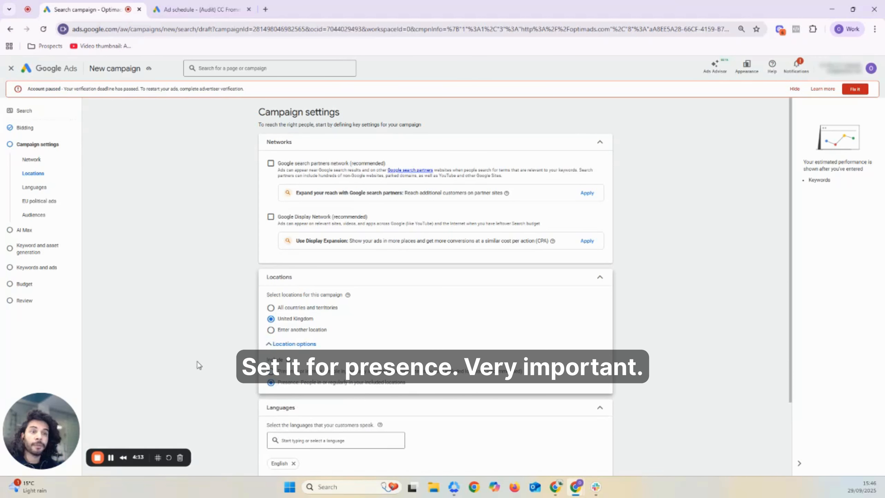
Reveal the additional campaign settings and open the ad schedule for editing
scroll(200, 363, down, 3)
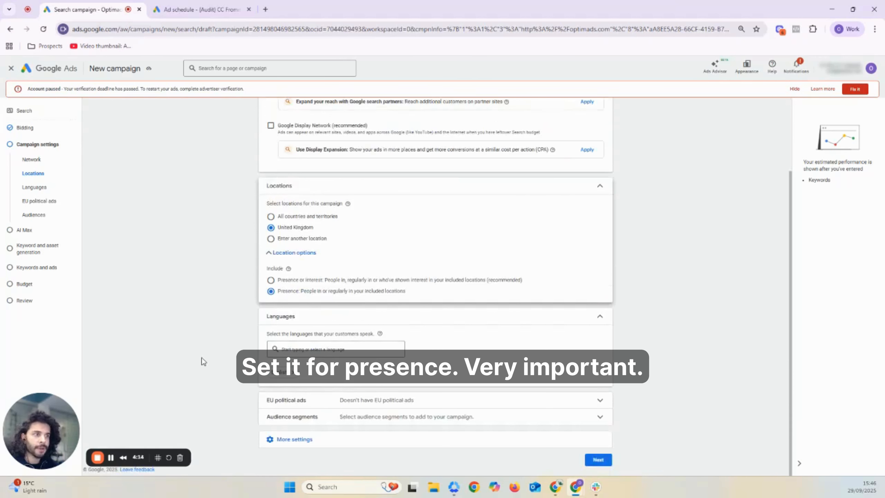
click(293, 439)
scroll(291, 401, down, 3)
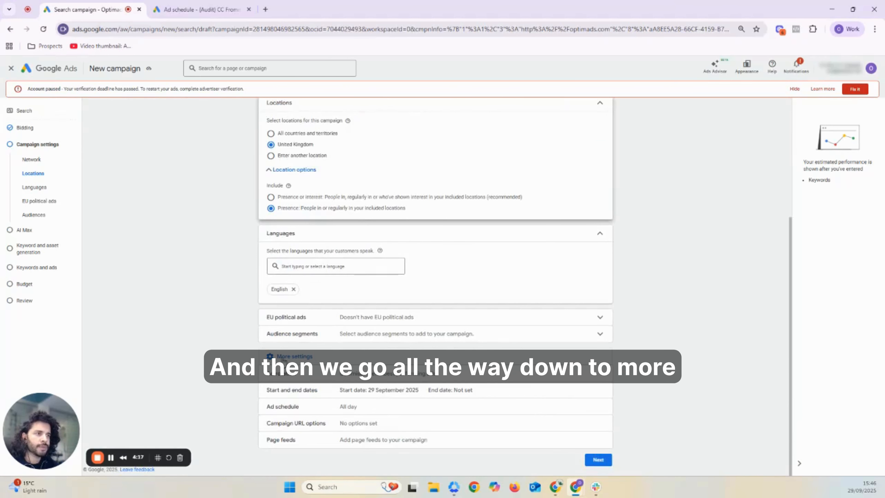
click(349, 408)
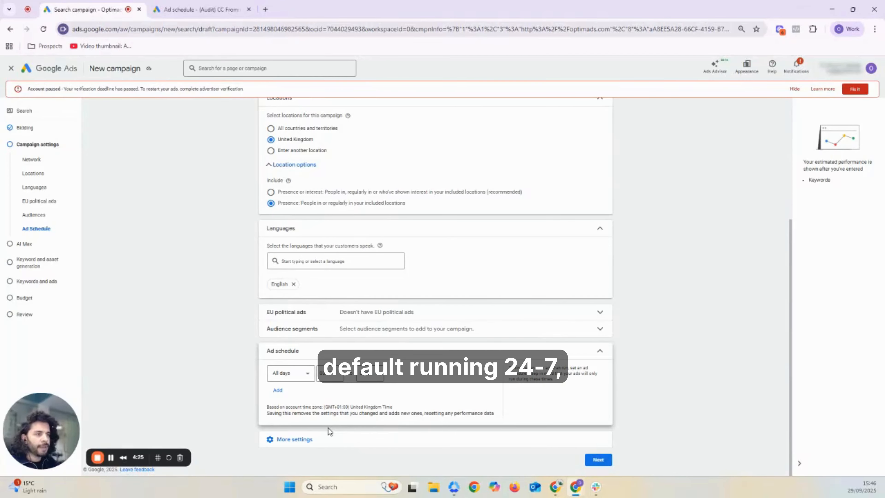
Add four more time-slot rows to the campaign's ad schedule
click(278, 391)
click(279, 413)
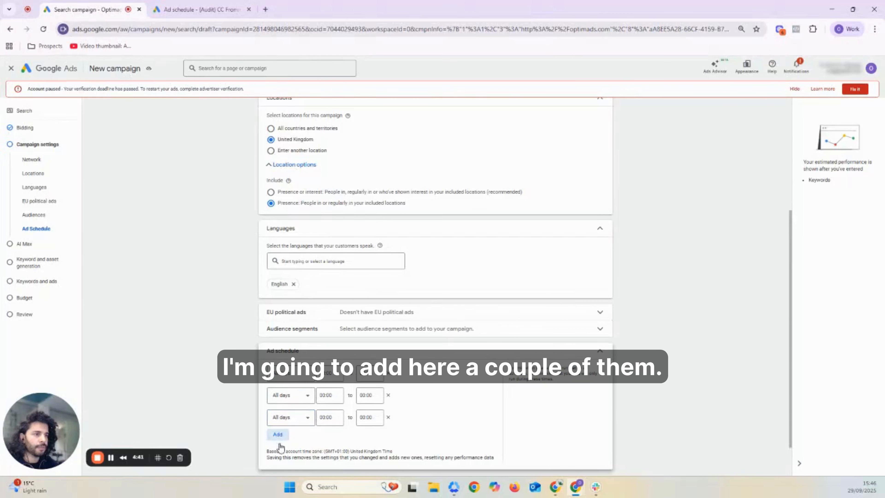
click(278, 435)
click(278, 457)
scroll(279, 460, down, 1)
Set the first ad schedule slot to run from 00:00 to 04:00
click(329, 326)
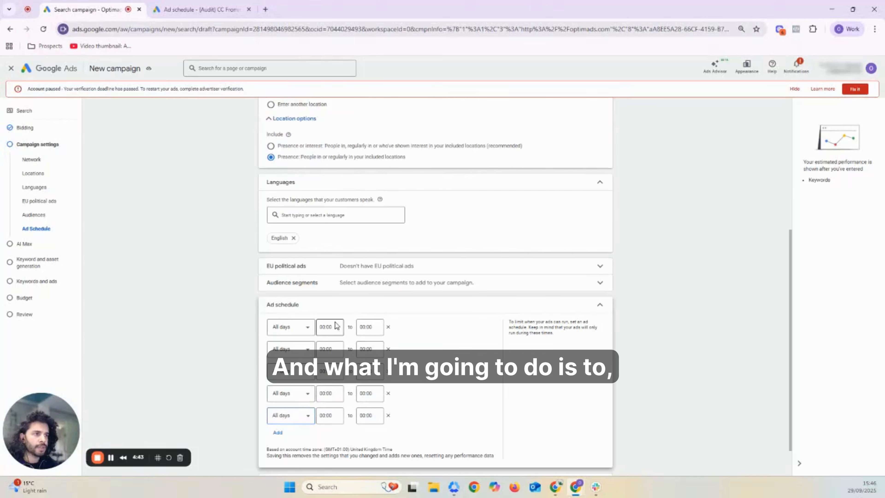
click(366, 327)
click(366, 326)
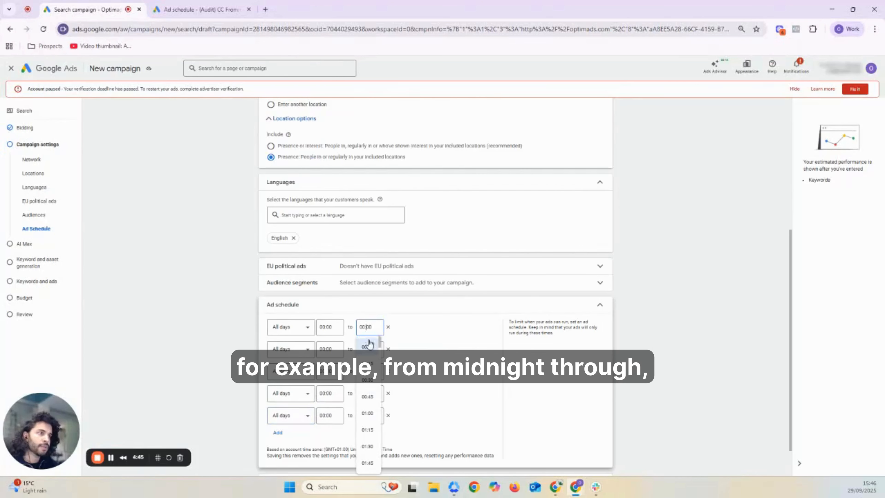
scroll(370, 449, down, 4)
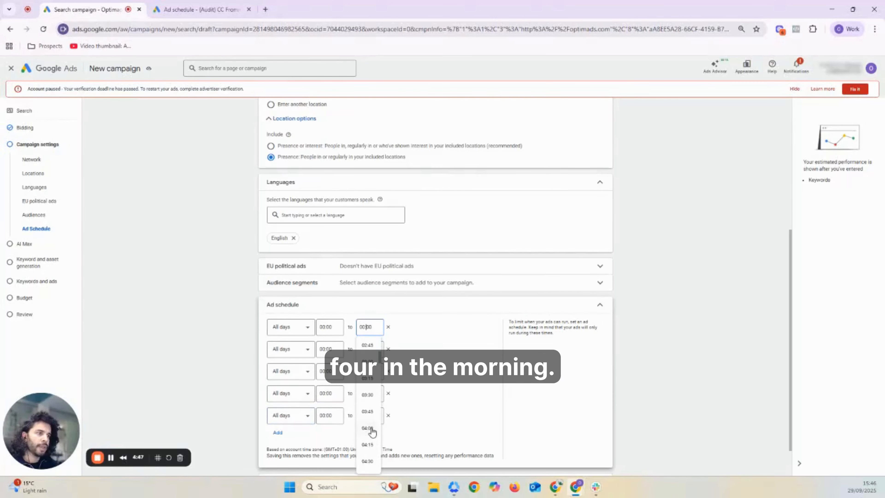
click(368, 435)
Set the second ad schedule slot to run from 04:00 to 08:00
click(320, 348)
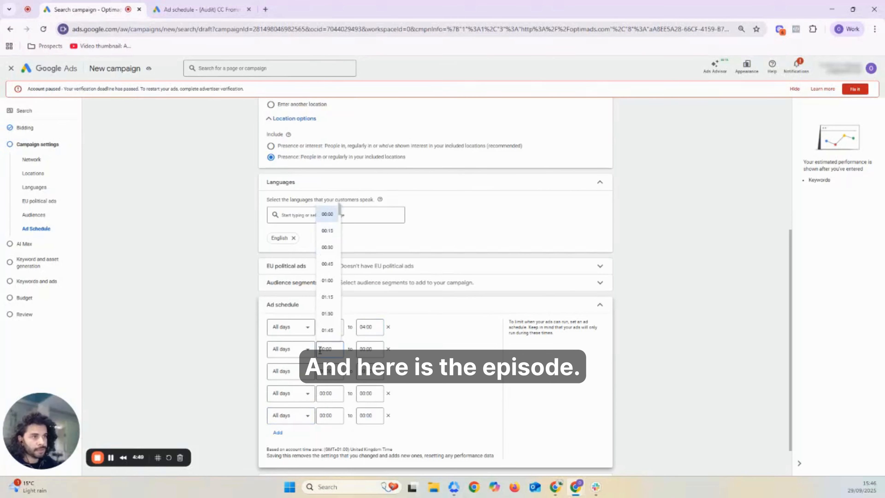
scroll(327, 309, down, 5)
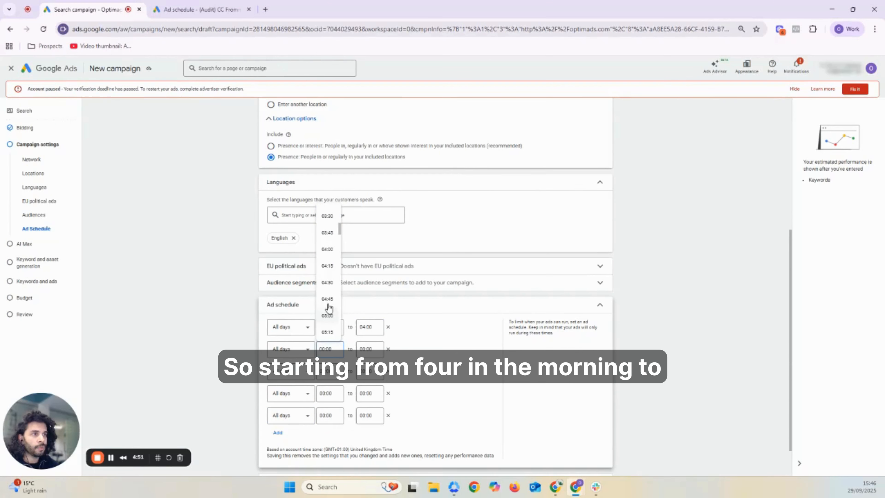
click(328, 250)
click(368, 350)
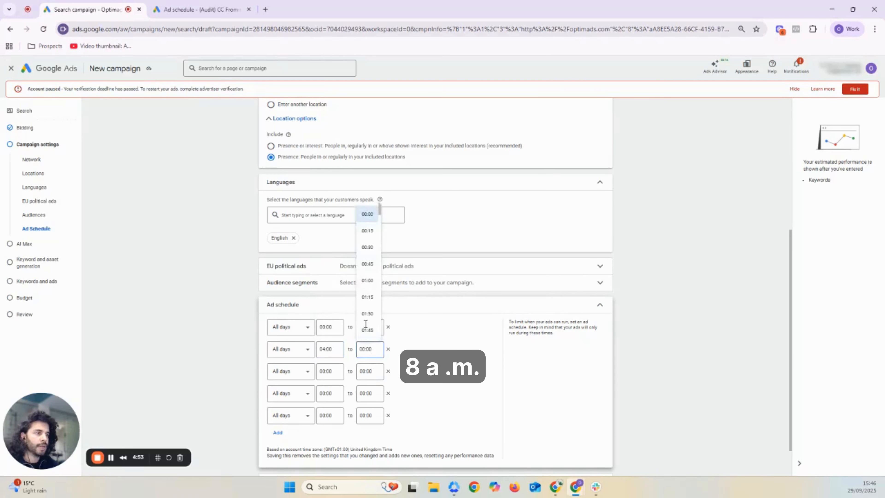
scroll(369, 303, down, 5)
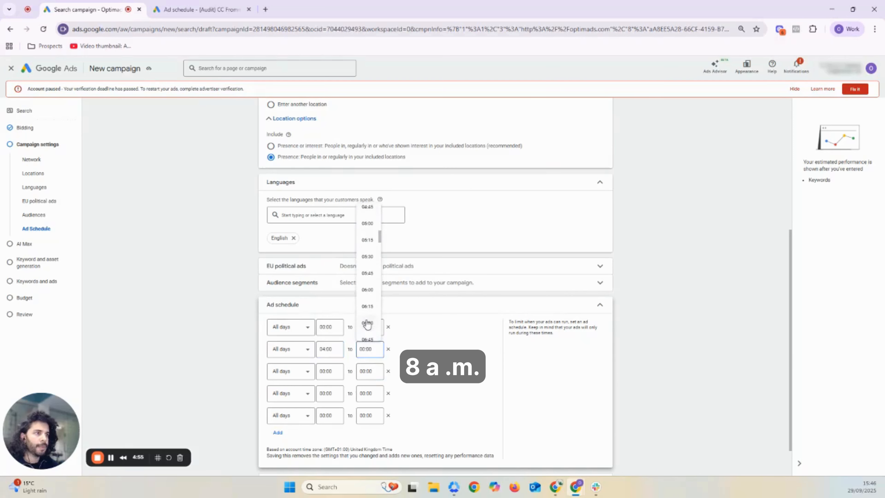
scroll(370, 310, down, 3)
click(367, 330)
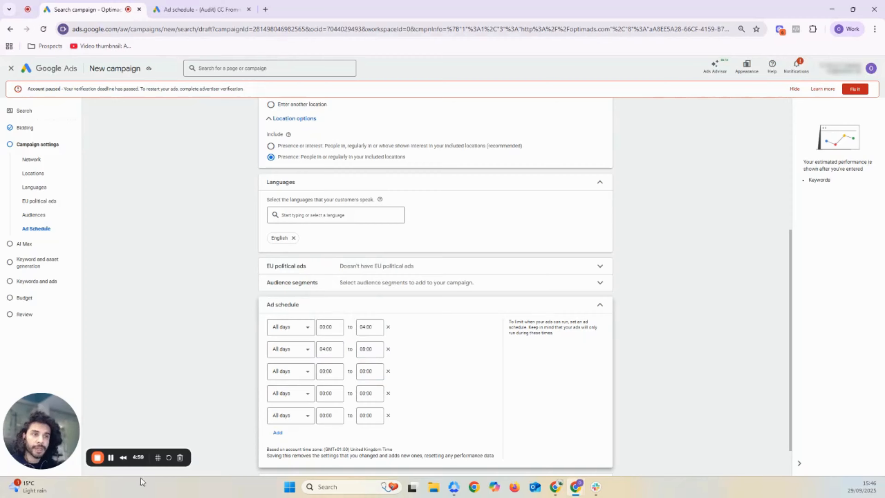
click(110, 457)
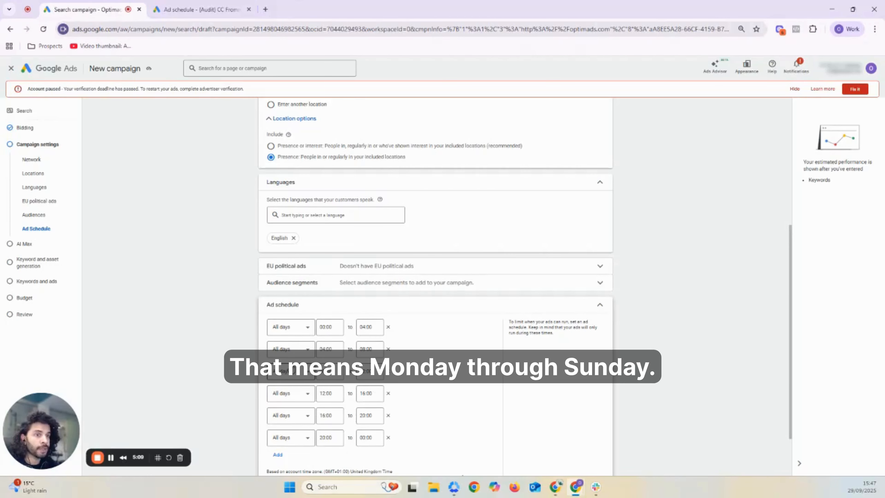
Review the day options for the first ad schedule slot and keep it on All days
click(303, 331)
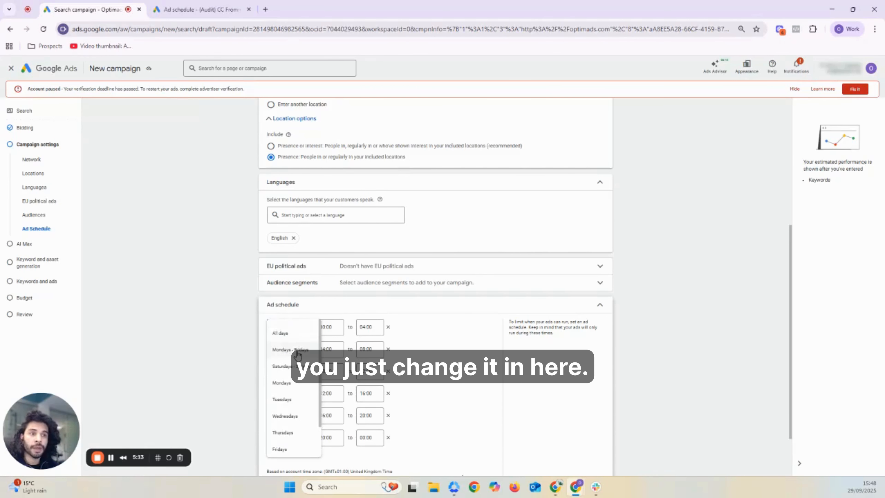
click(279, 333)
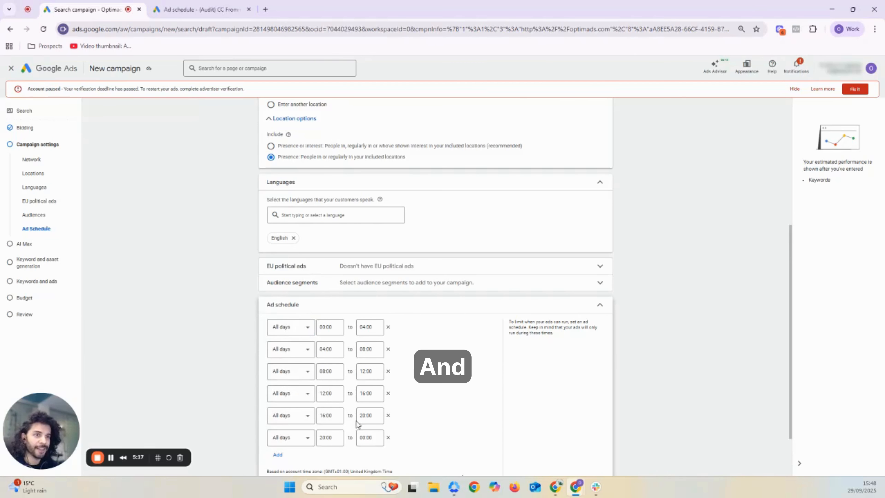
scroll(446, 378, down, 2)
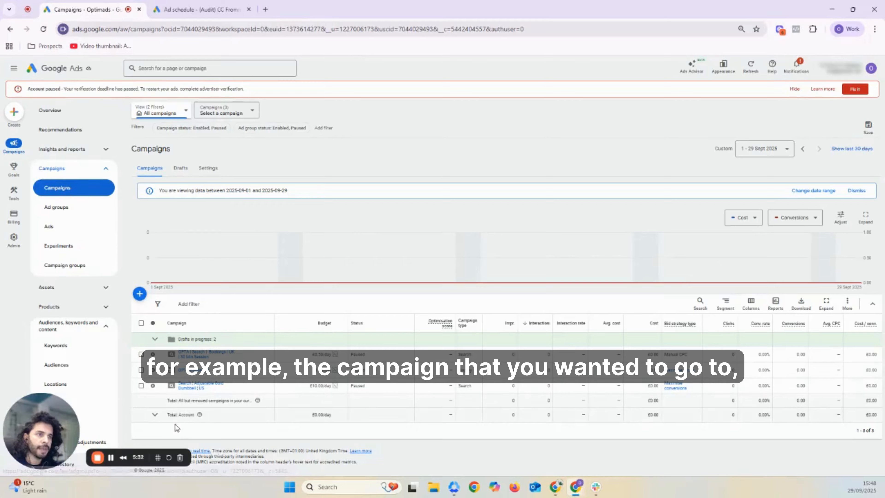
Open the ad schedule of the "Search | Adjustable Gold Dumbbell | US" campaign and show 200 rows in its table
click(183, 385)
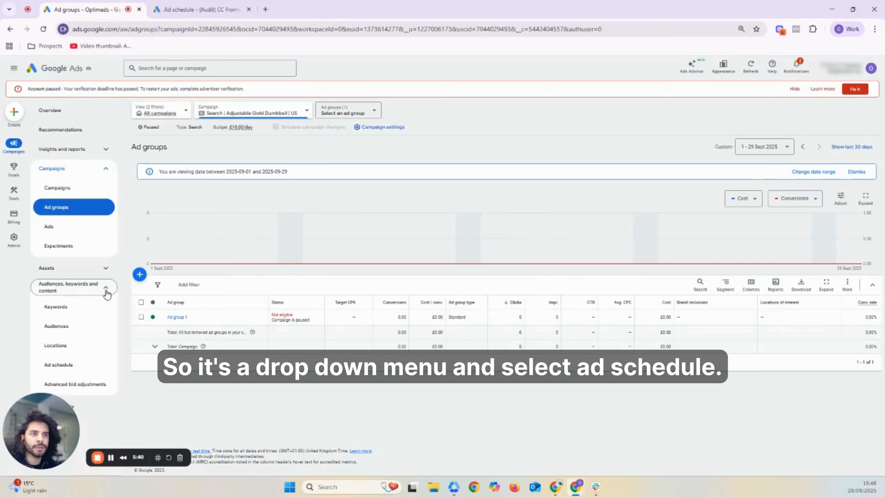
click(74, 365)
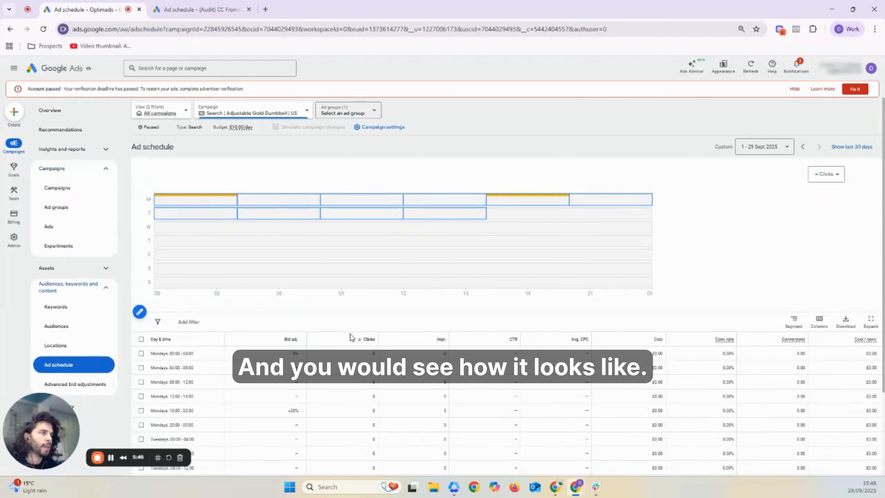
scroll(351, 336, down, 3)
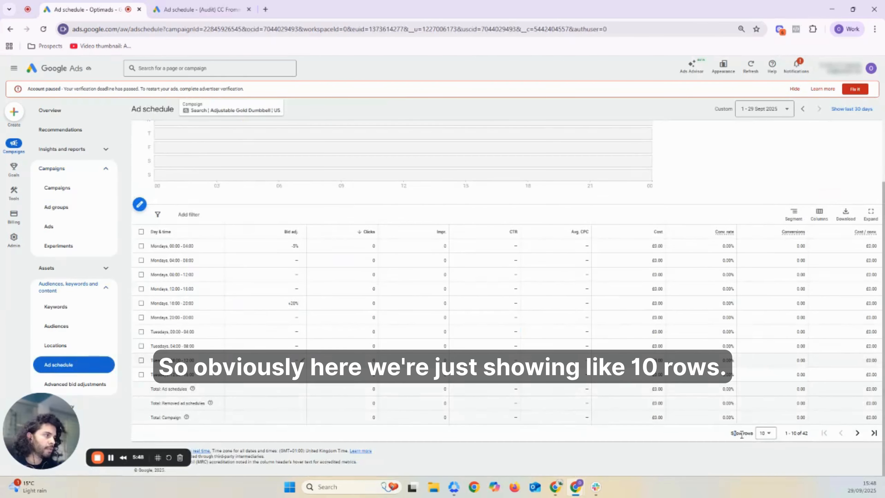
drag(741, 433, 771, 440)
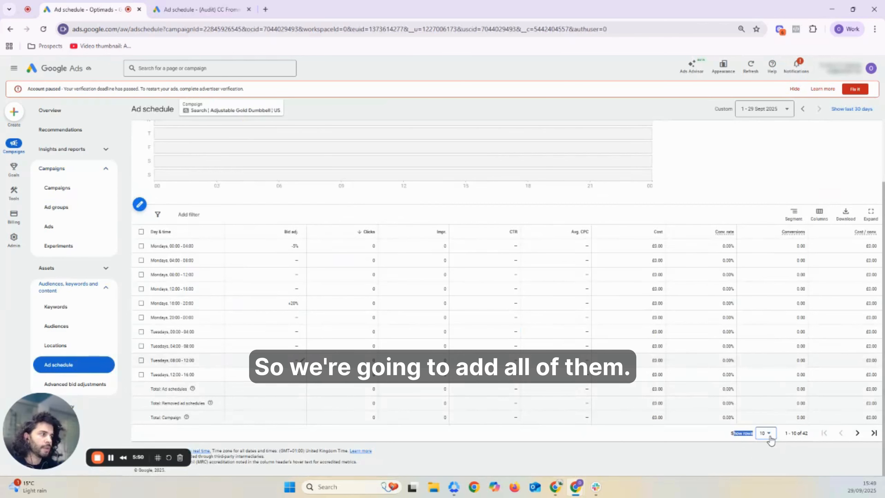
click(769, 440)
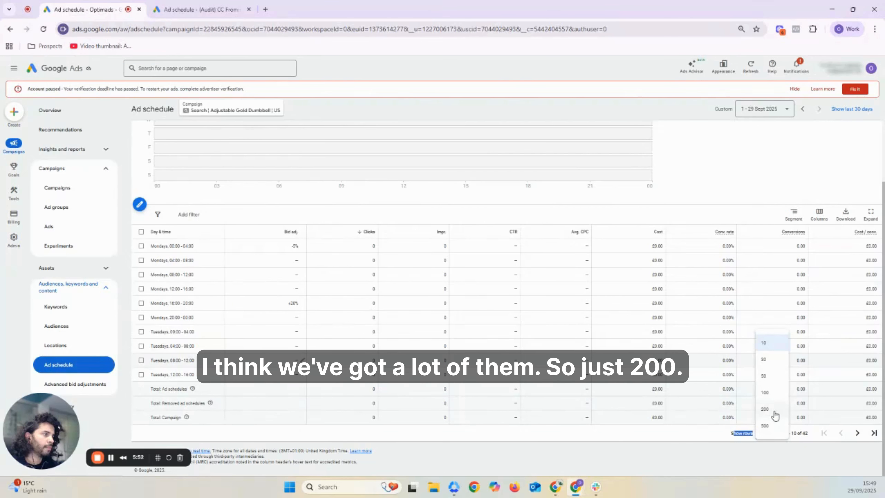
click(764, 409)
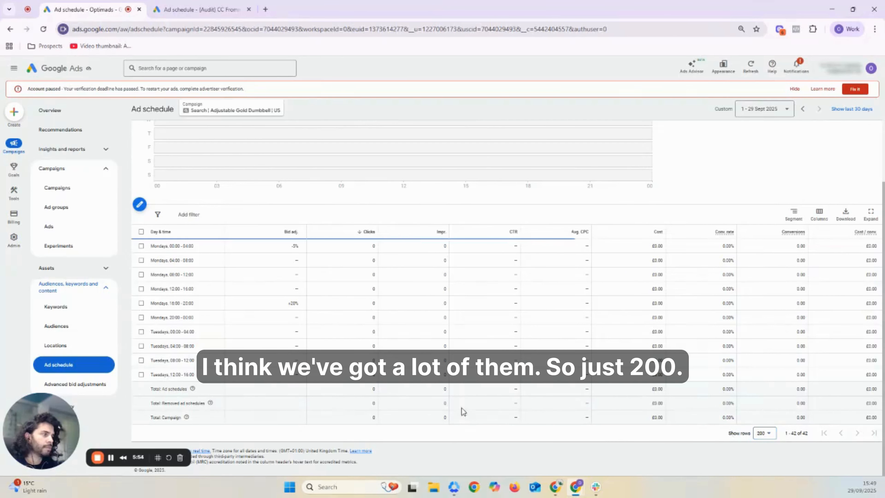
Look through the metrics available for the ad schedule chart and sort the schedule table by cost
scroll(256, 333, up, 3)
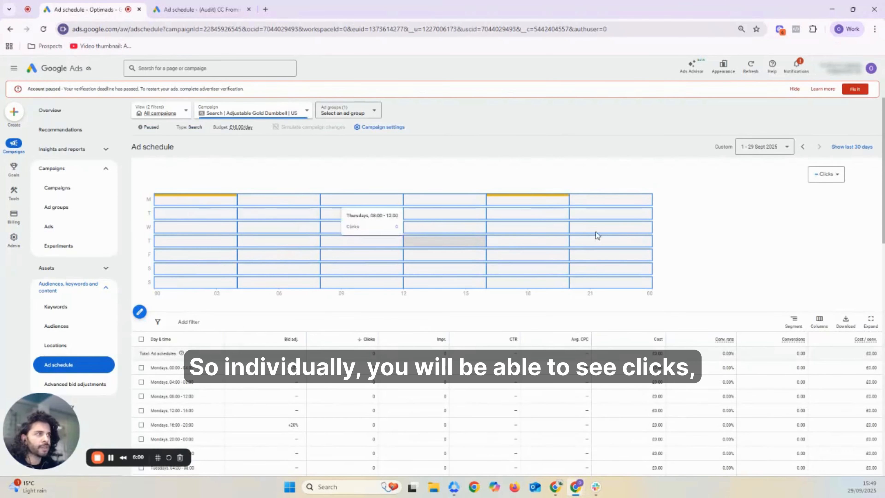
click(831, 174)
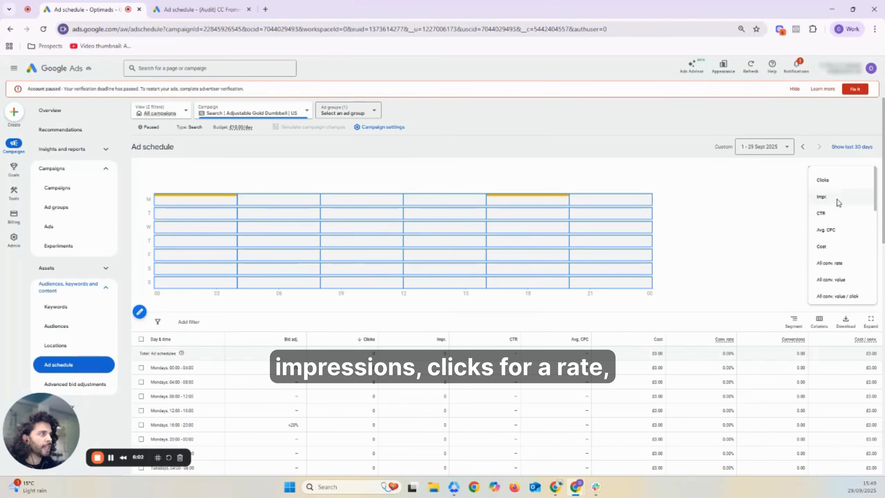
scroll(841, 230, down, 3)
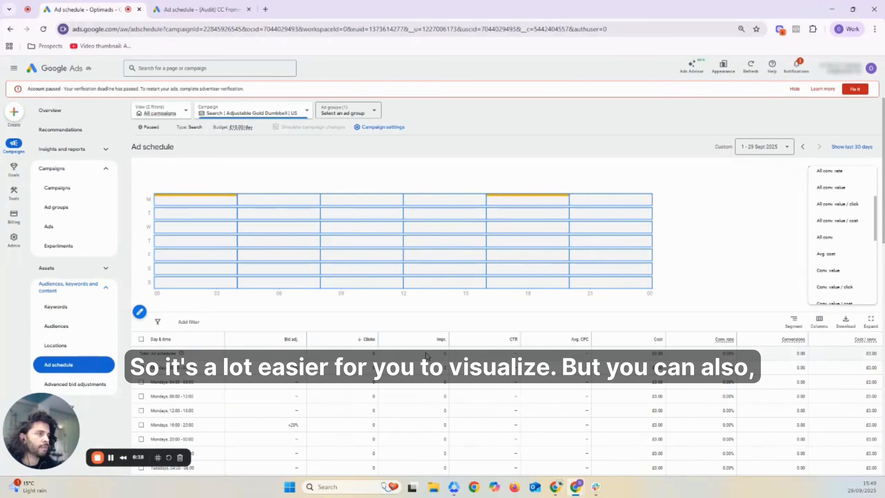
click(650, 340)
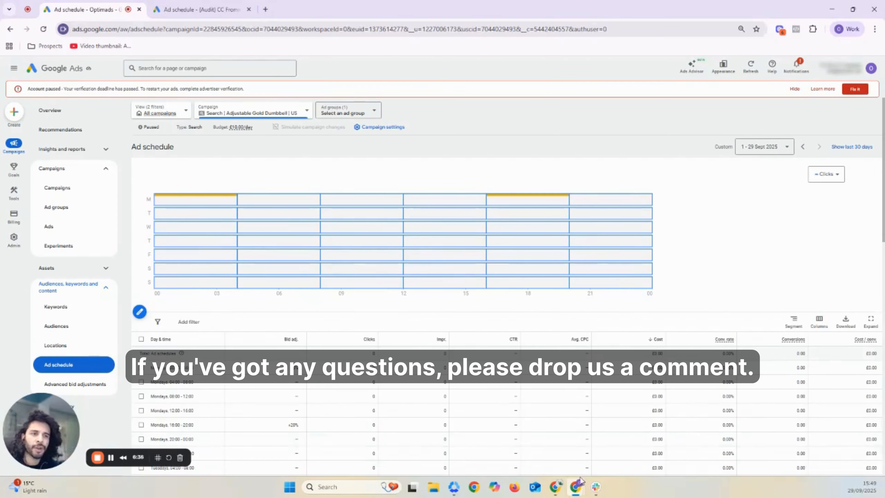
mouse_move(588, 482)
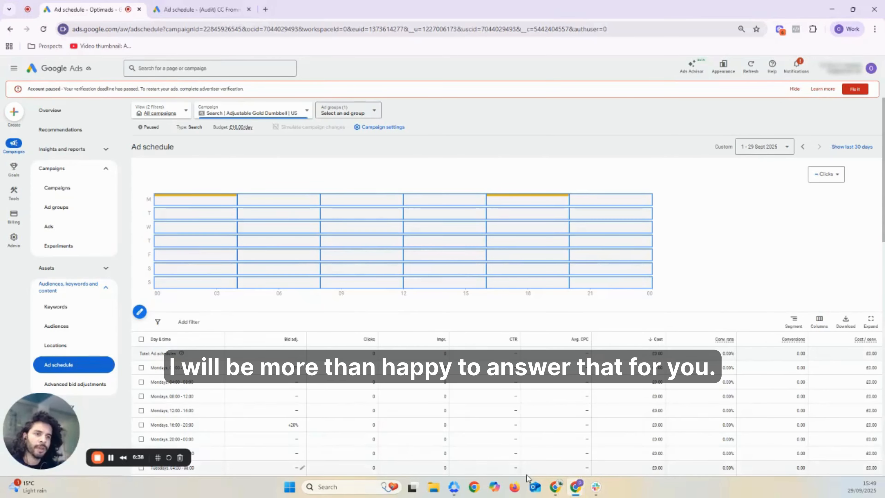